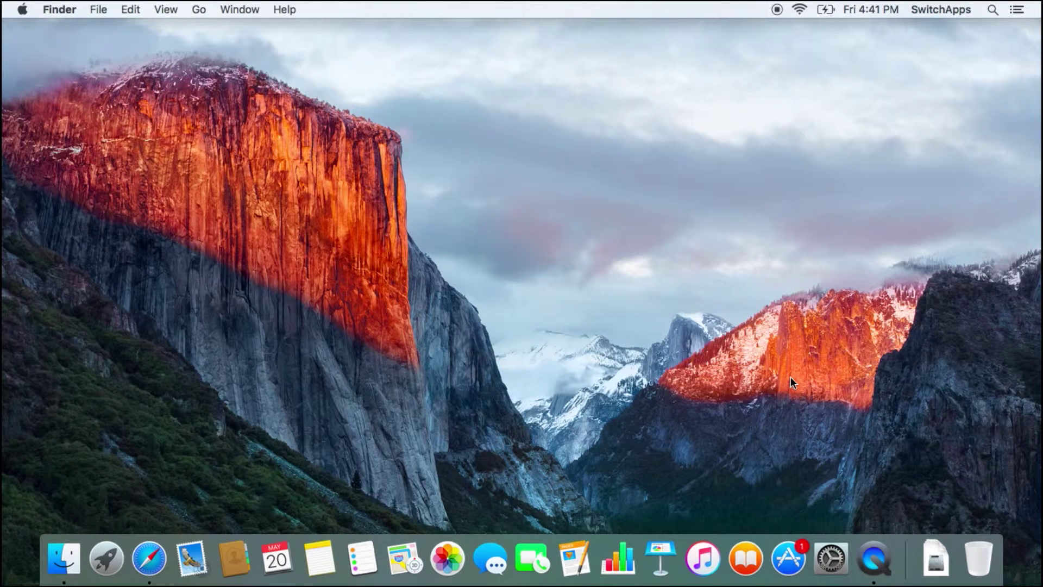
Bring up the adium.im page in Safari and highlight the row of supported chat service icons
click(149, 558)
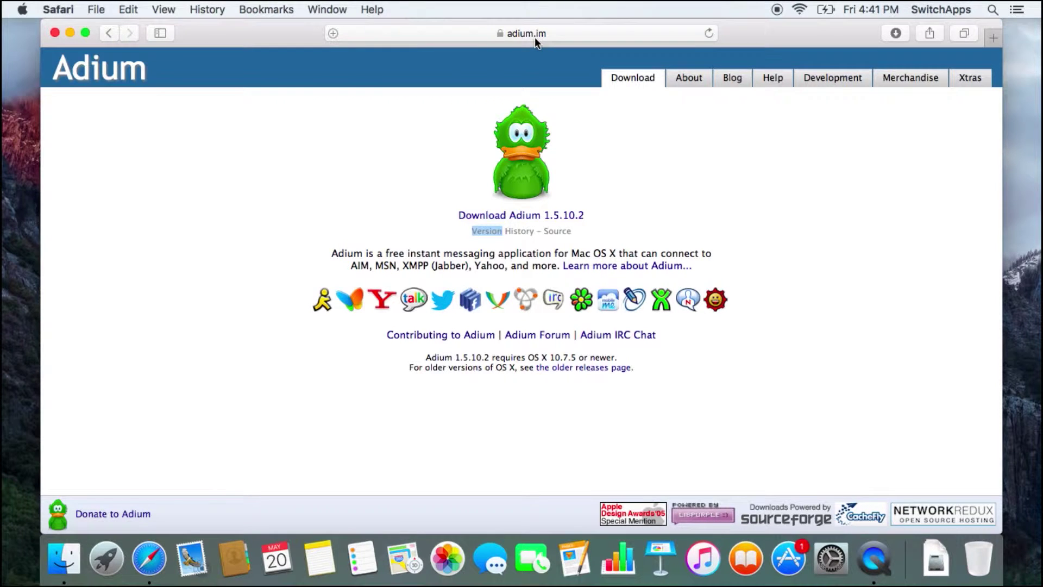
click(445, 110)
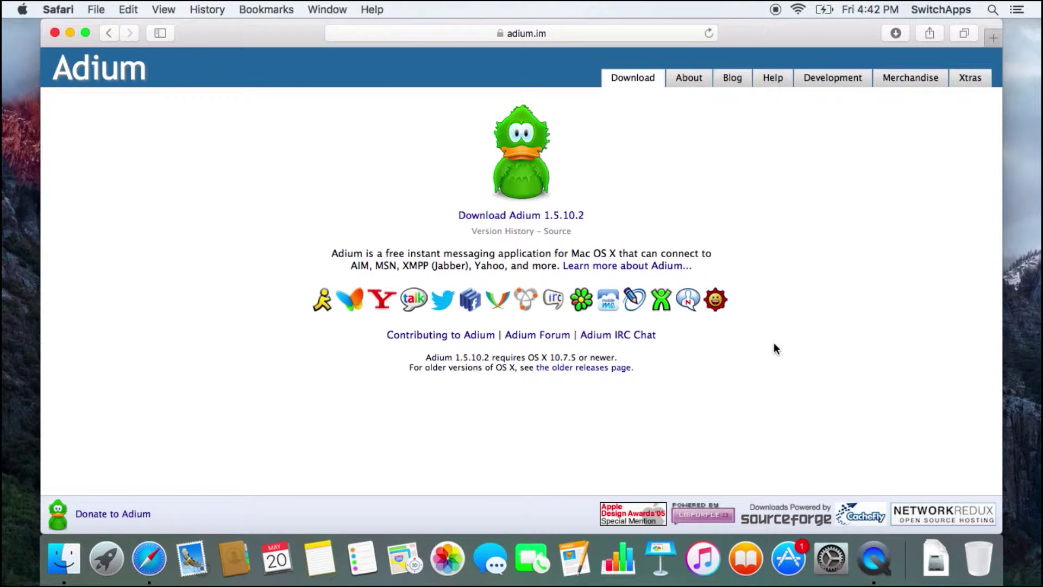
drag(292, 282, 728, 311)
click(269, 291)
Hide Safari and open Adium_1.5.10.2.dmg from Downloads, skipping disk image verification
key(super+h)
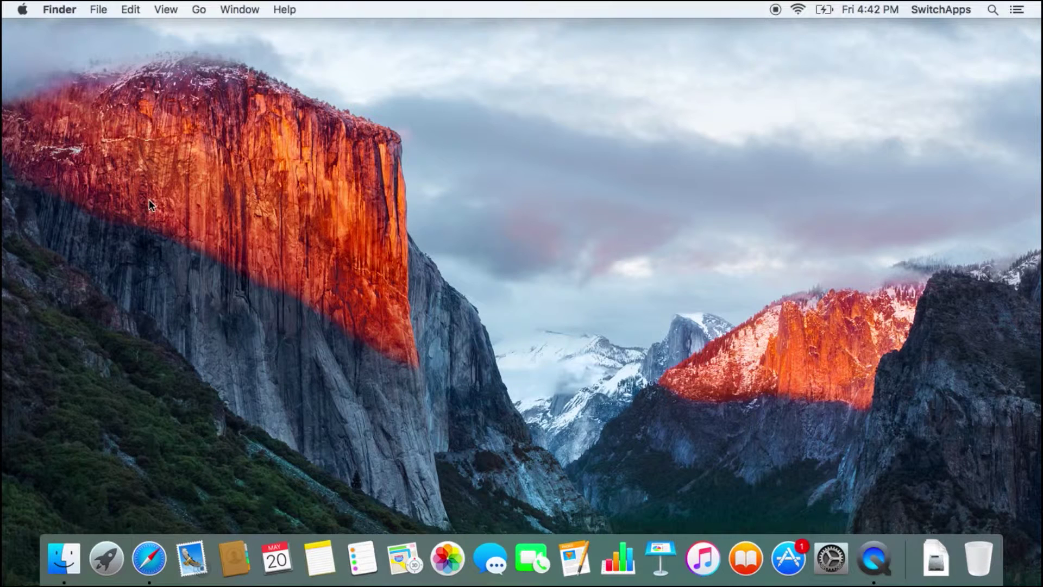
click(940, 574)
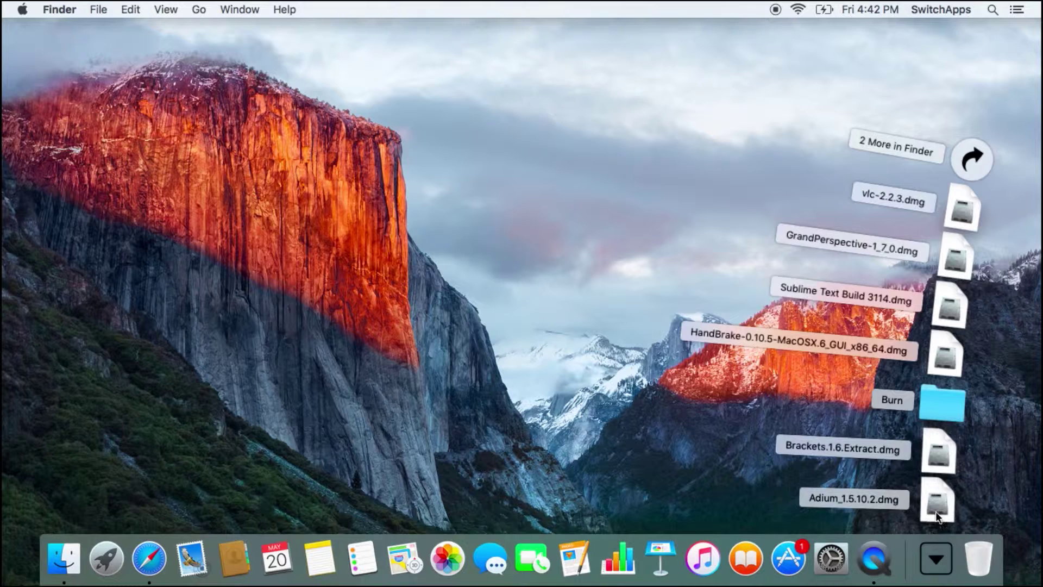
click(936, 510)
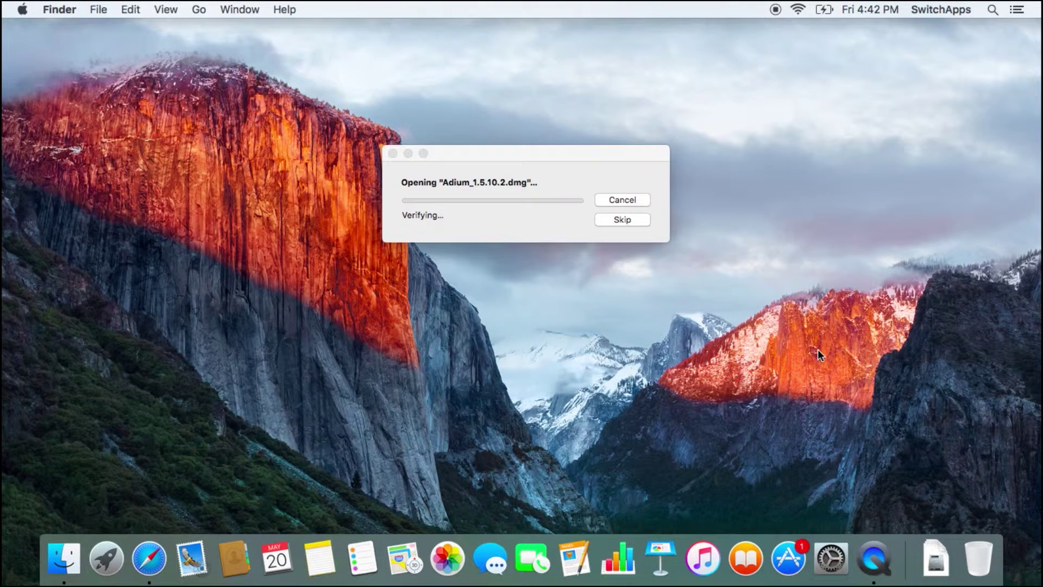
click(623, 219)
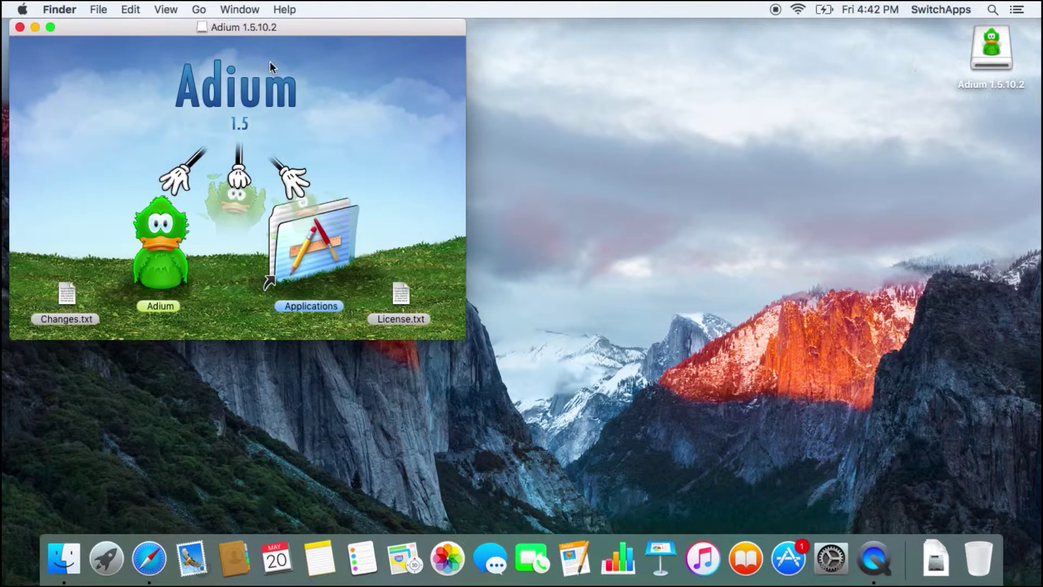
Copy the Adium app into the Applications folder and rearrange the windows to watch progress
drag(315, 24, 376, 48)
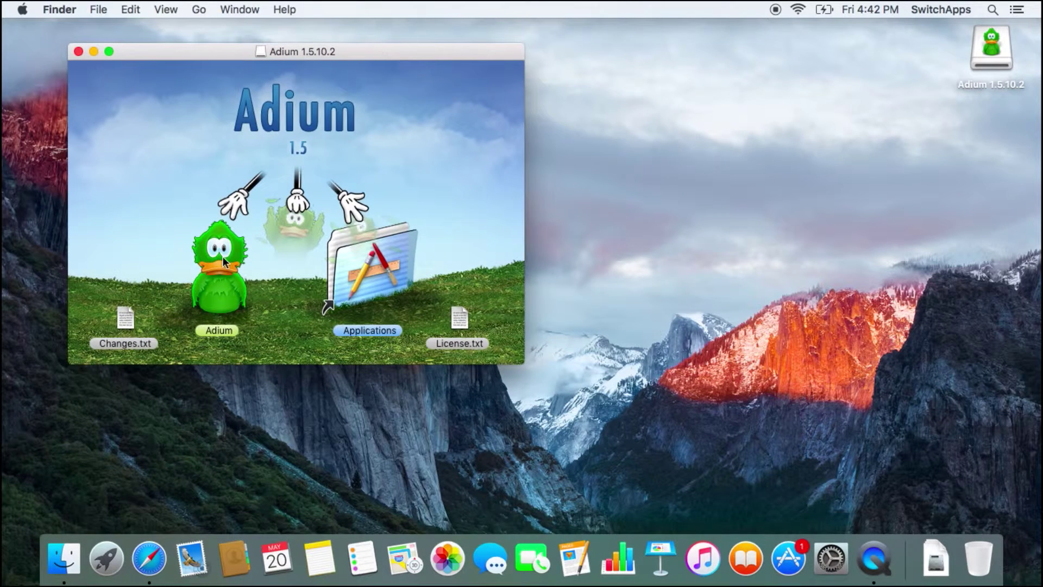
click(207, 281)
drag(220, 285, 365, 277)
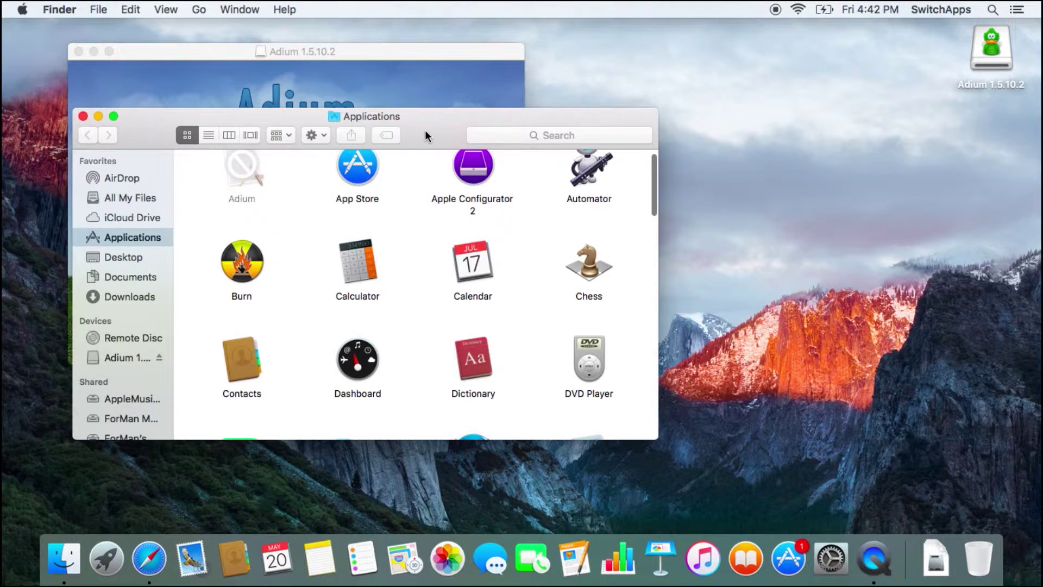
drag(426, 130, 561, 60)
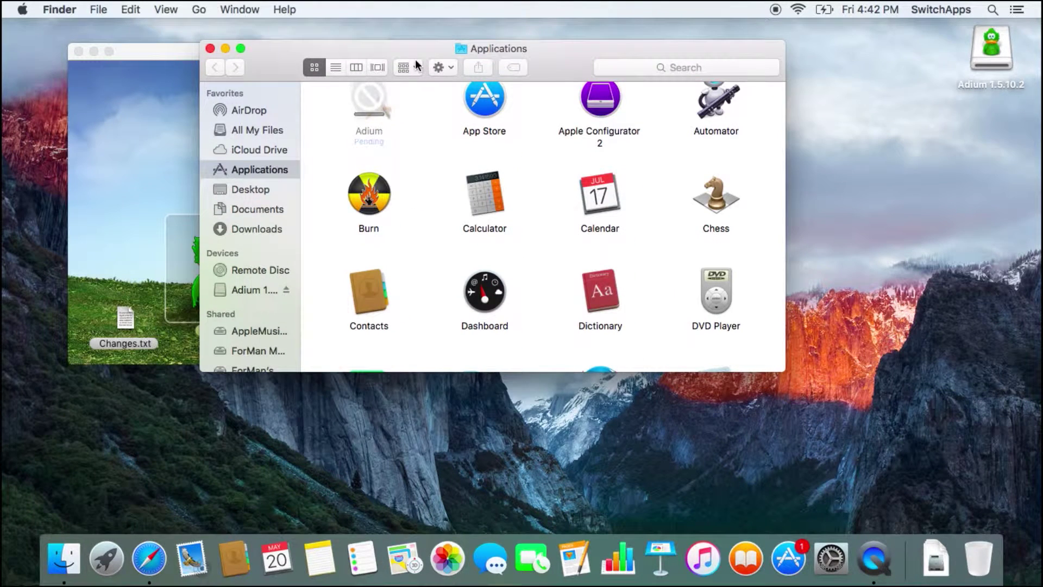
drag(435, 49, 486, 186)
click(497, 167)
drag(514, 145, 531, 148)
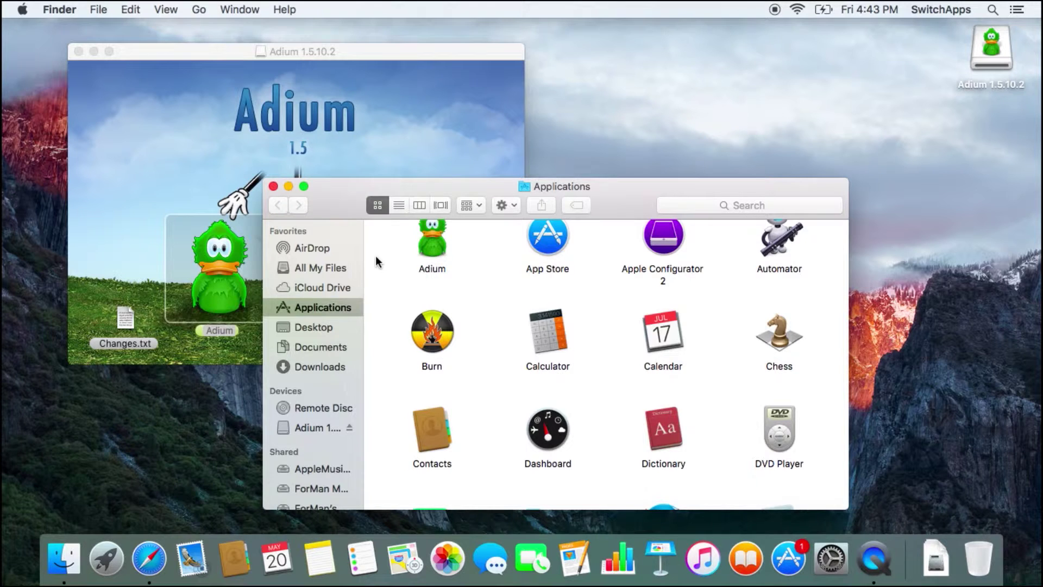
Add Adium from the Applications folder to the Dock and launch it from there
scroll(379, 262, up, 2)
drag(431, 266, 846, 569)
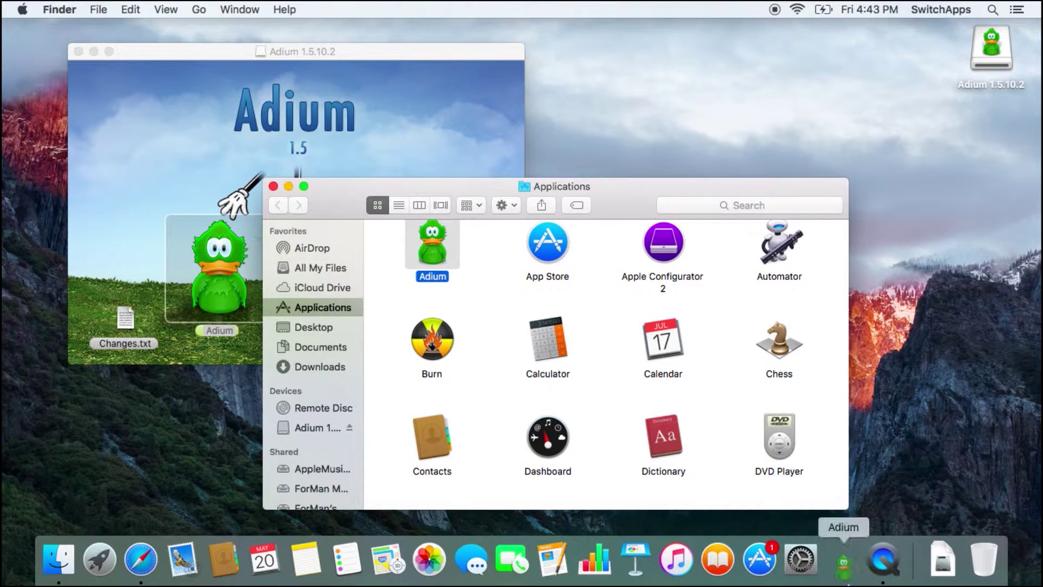
click(847, 583)
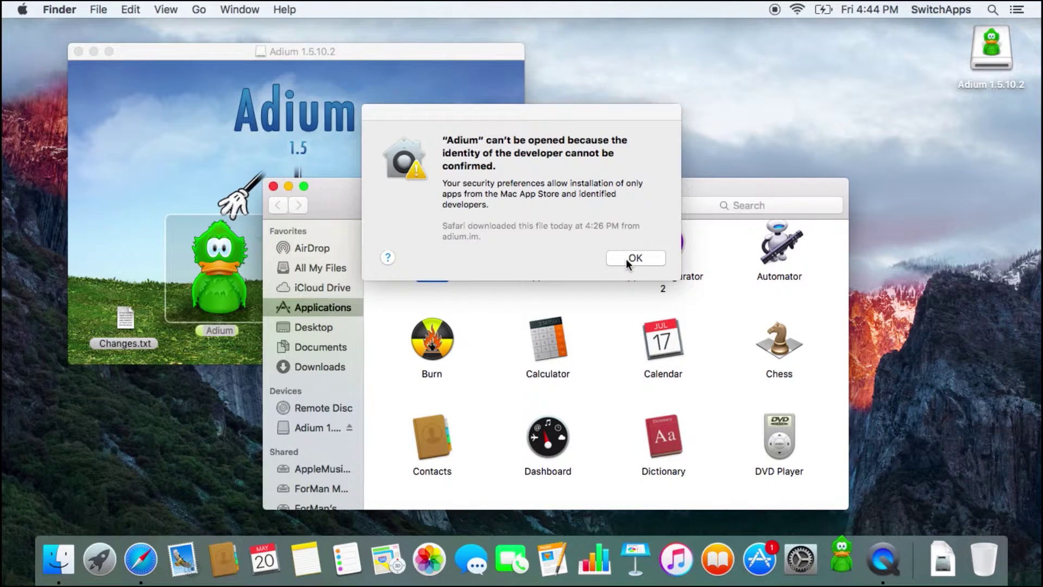
Dismiss the unidentified-developer alert and launch Adium with the right-click Open command instead
click(626, 258)
right_click(420, 239)
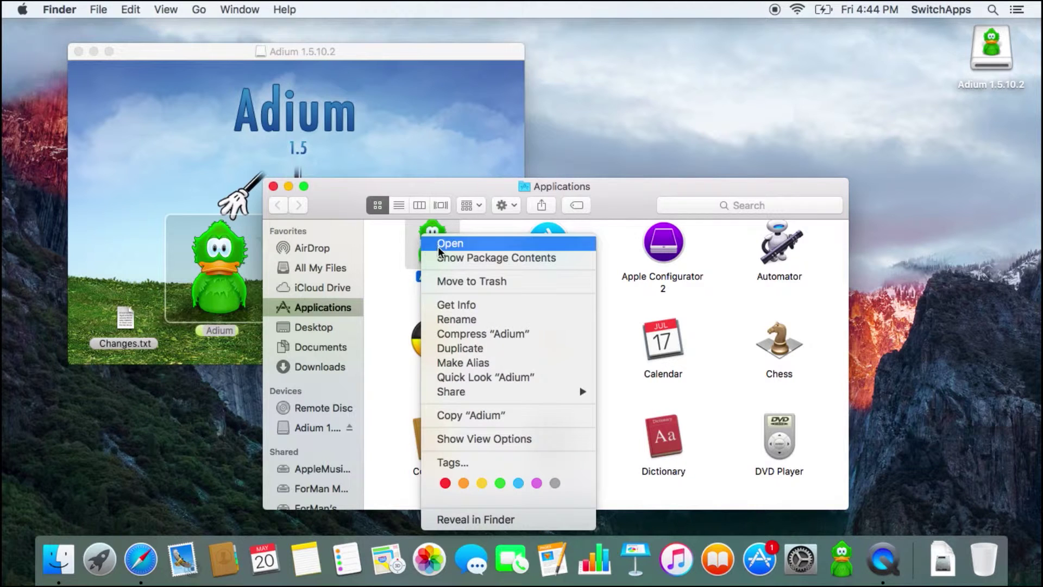
click(438, 246)
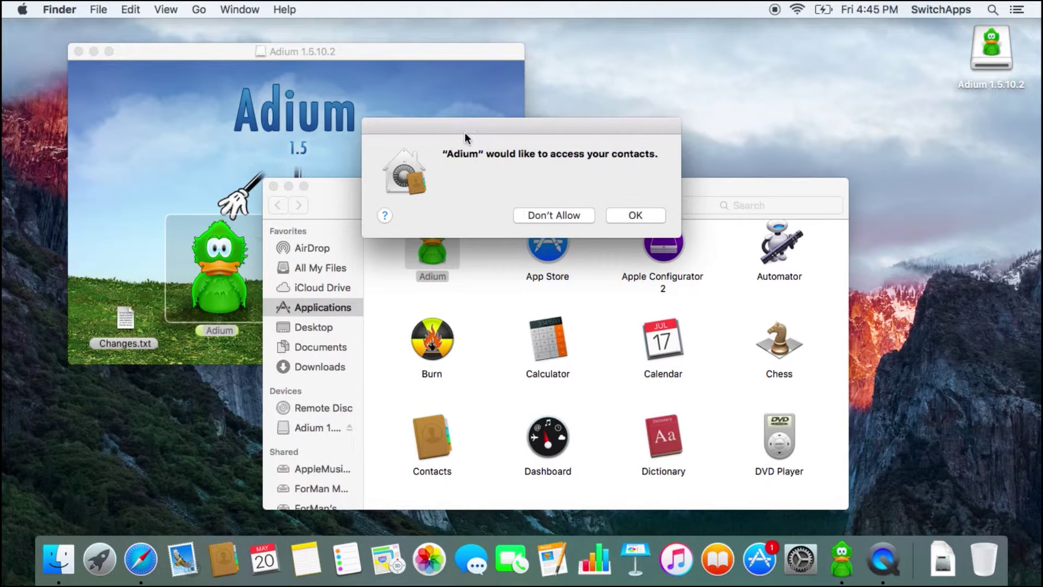
Grant Adium access to contacts and close the disk image and Applications windows
mouse_move(466, 136)
mouse_down()
mouse_move(450, 151)
mouse_move(463, 146)
mouse_up()
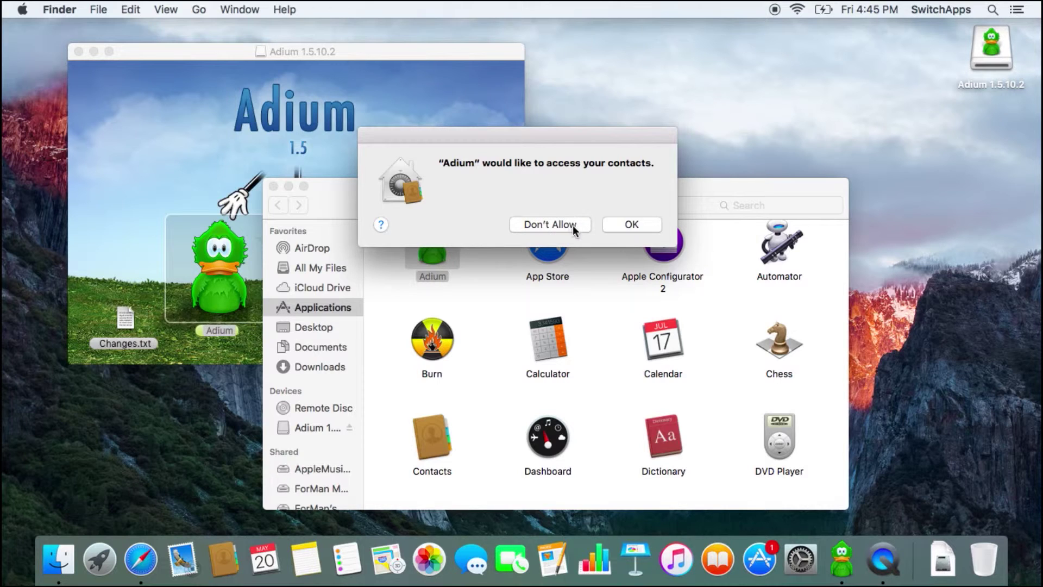
click(618, 225)
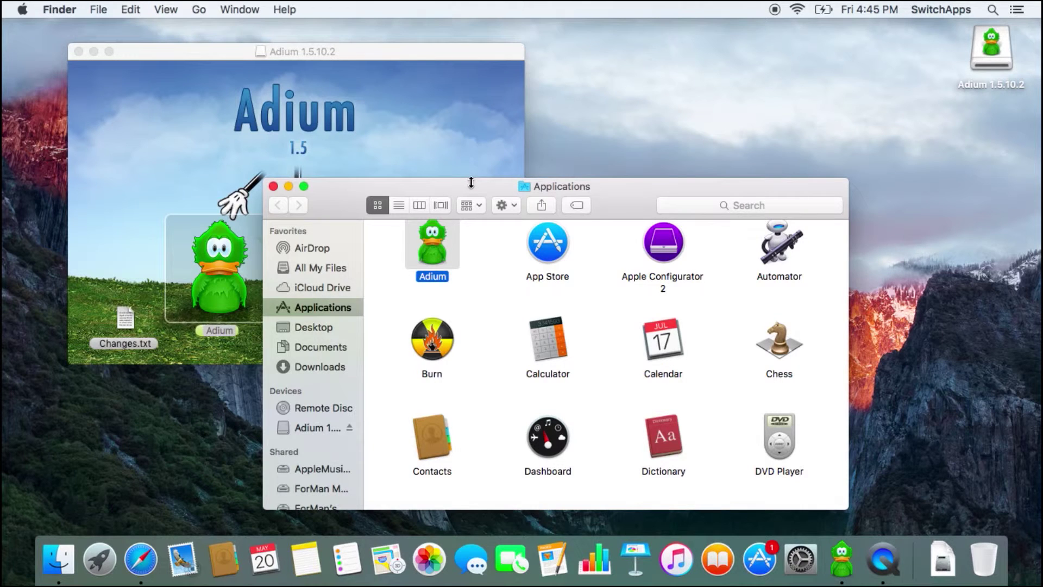
click(78, 51)
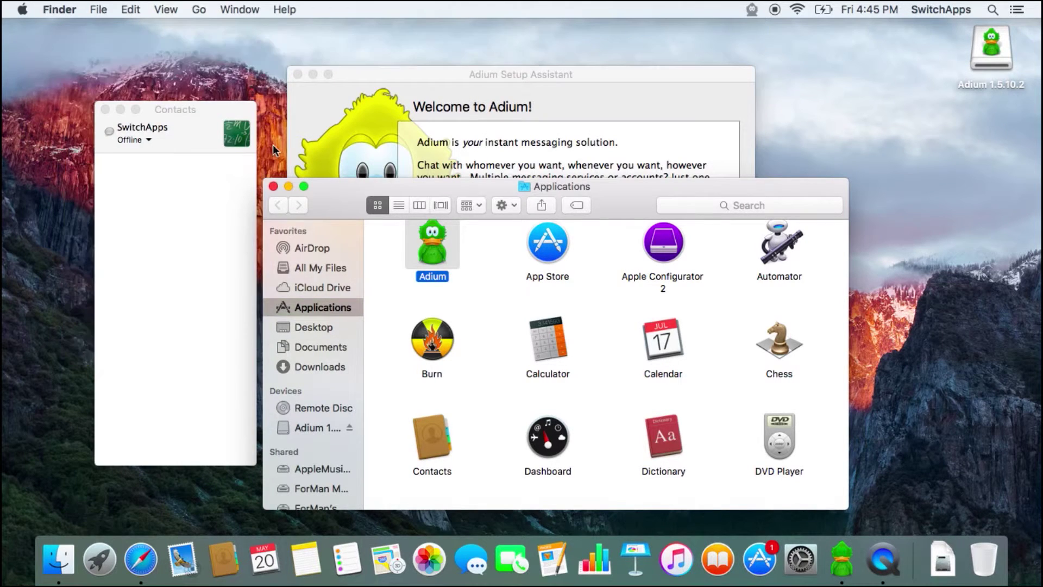
click(273, 186)
Pass the Setup Assistant welcome, review services keeping AOL Instant Messenger, then close the assistant
drag(438, 81, 442, 91)
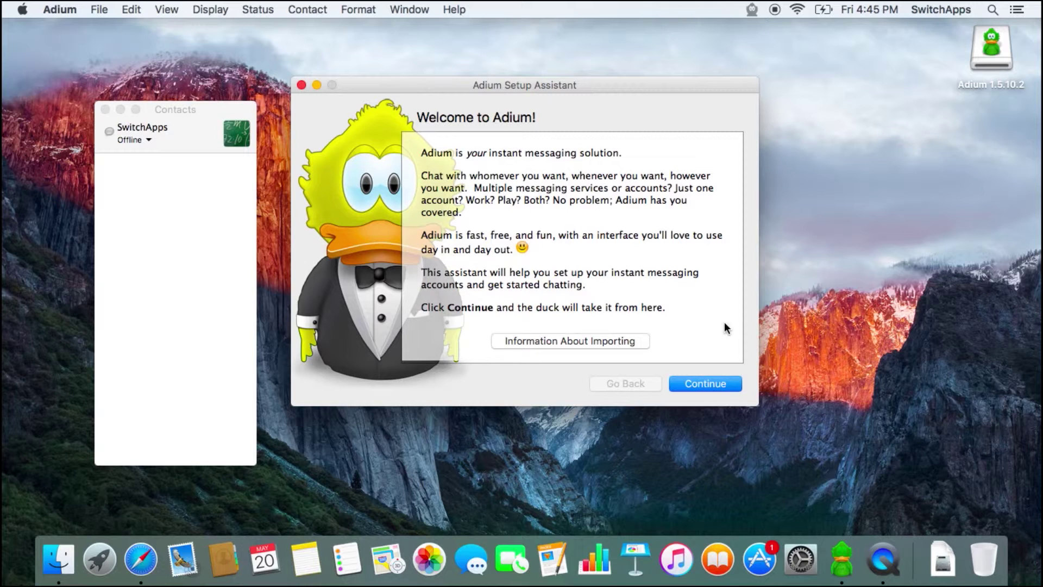
click(706, 383)
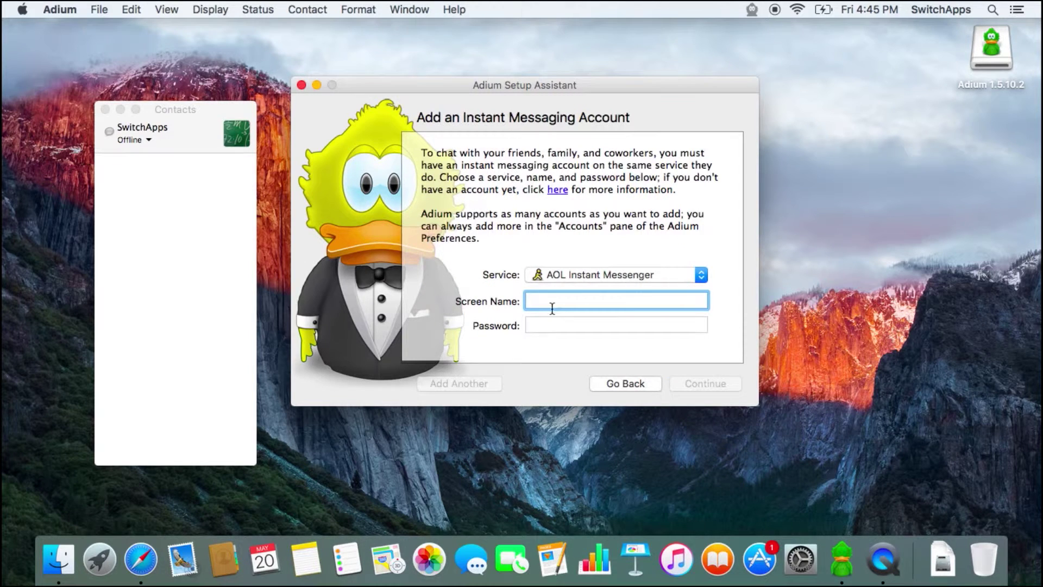
click(581, 275)
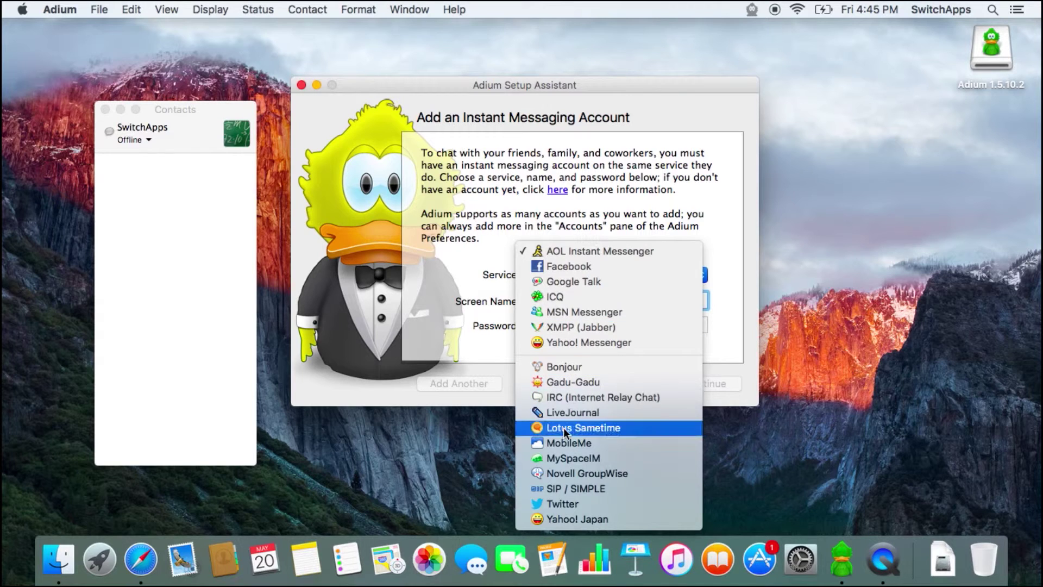
click(484, 266)
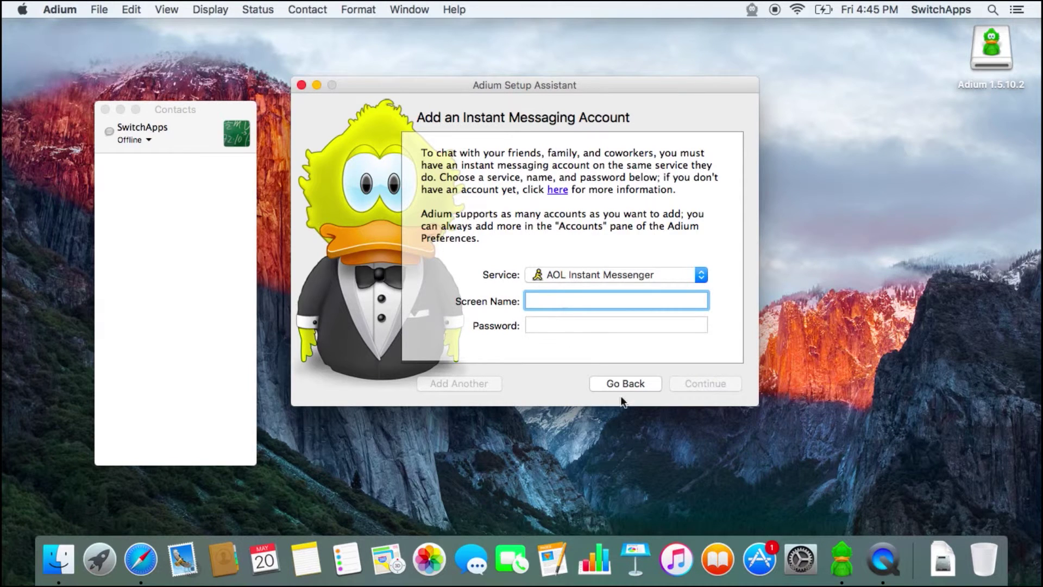
click(301, 85)
drag(230, 107, 262, 54)
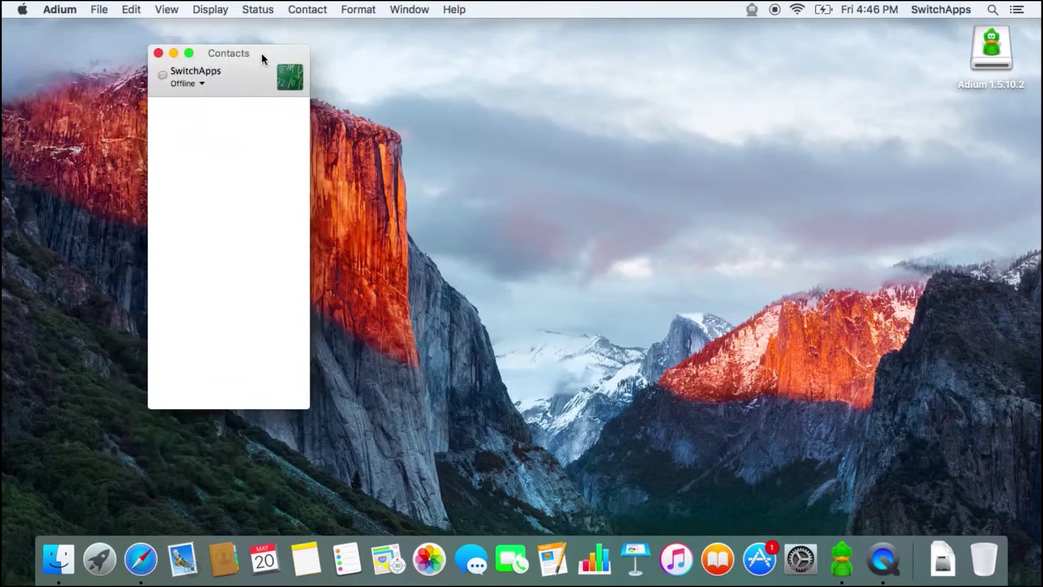
Open Adium's Accounts preferences and browse the available services without adding an account
click(74, 7)
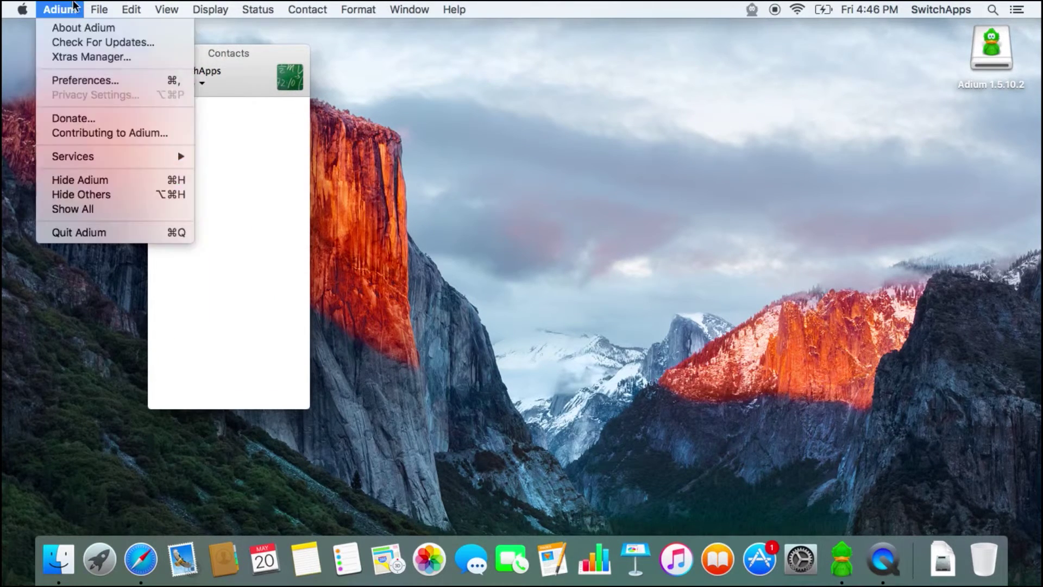
click(77, 80)
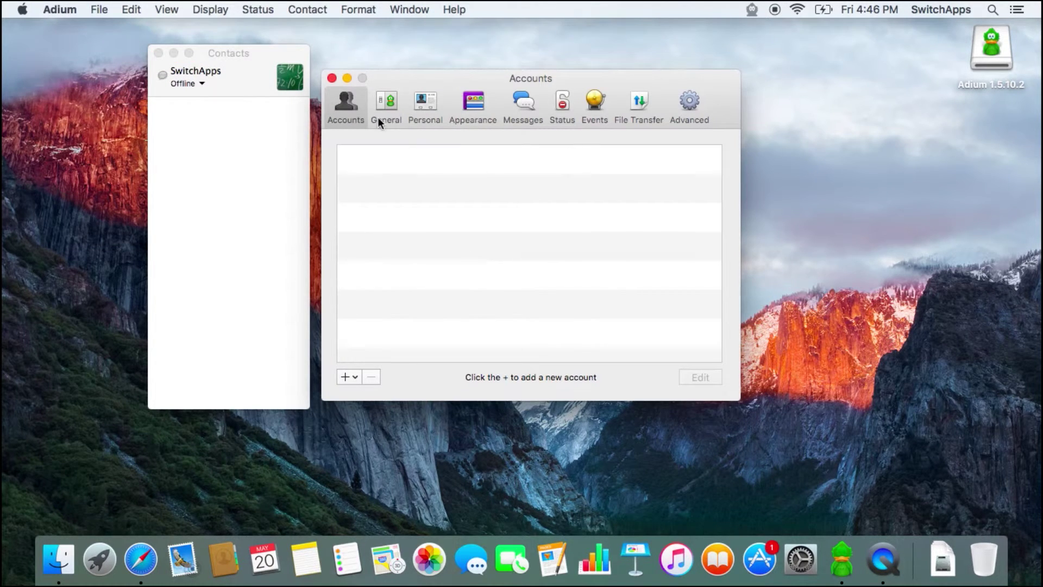
click(344, 376)
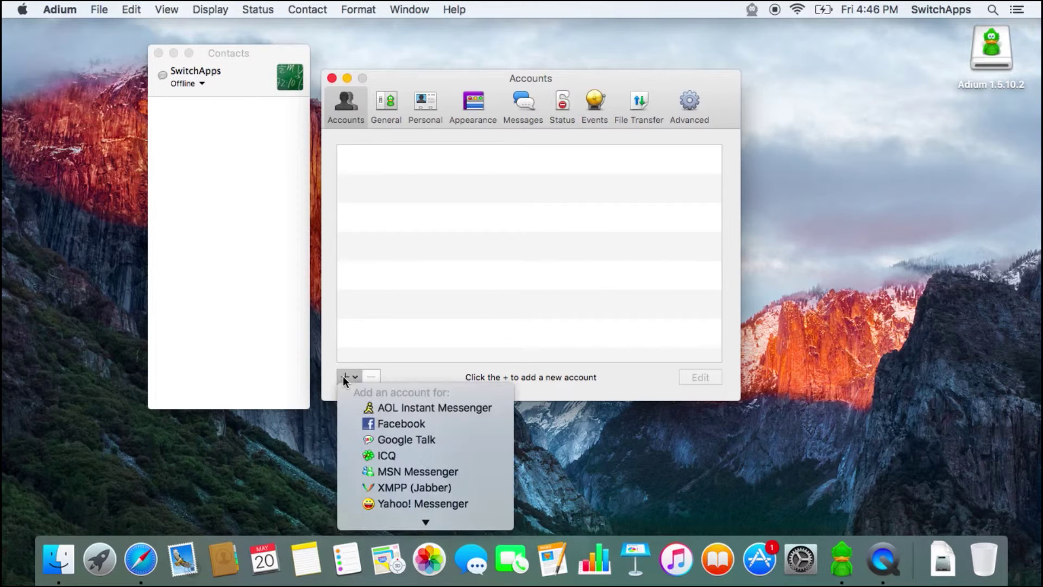
mouse_move(383, 528)
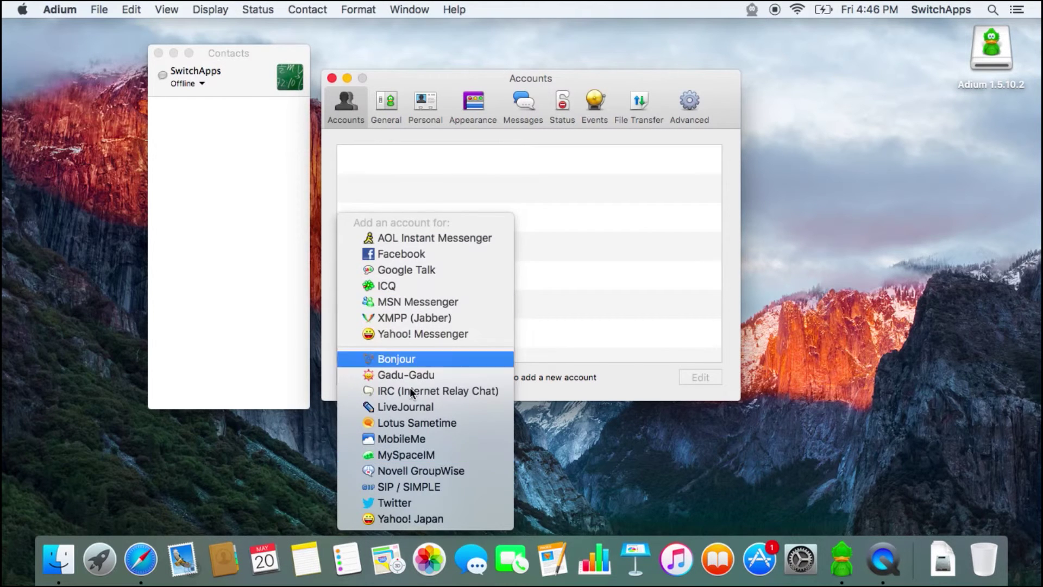
click(572, 249)
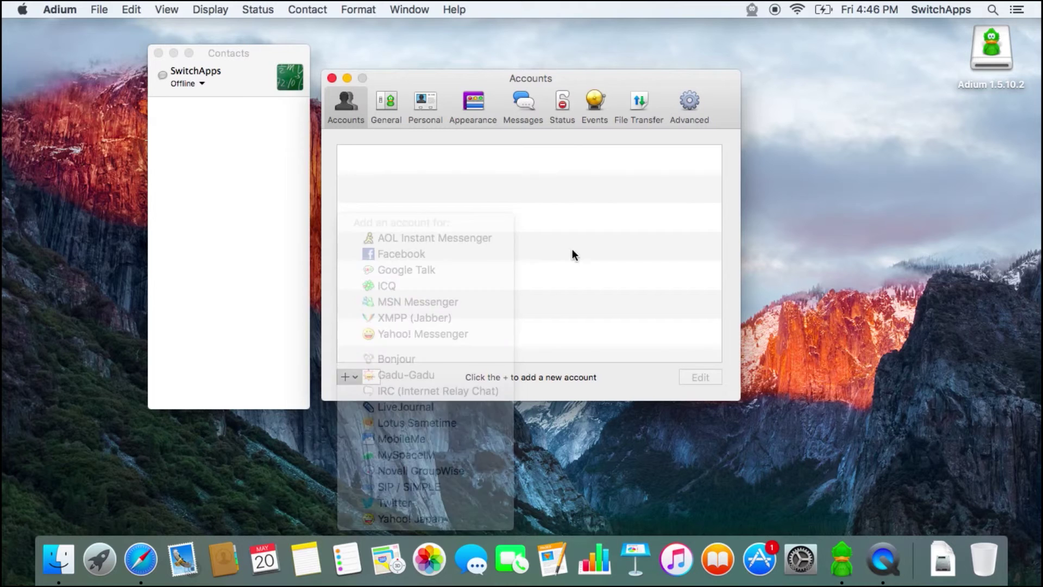
Arrange the Accounts and Contacts windows side by side on the left
mouse_move(600, 79)
mouse_down()
mouse_move(565, 70)
mouse_move(595, 65)
mouse_up()
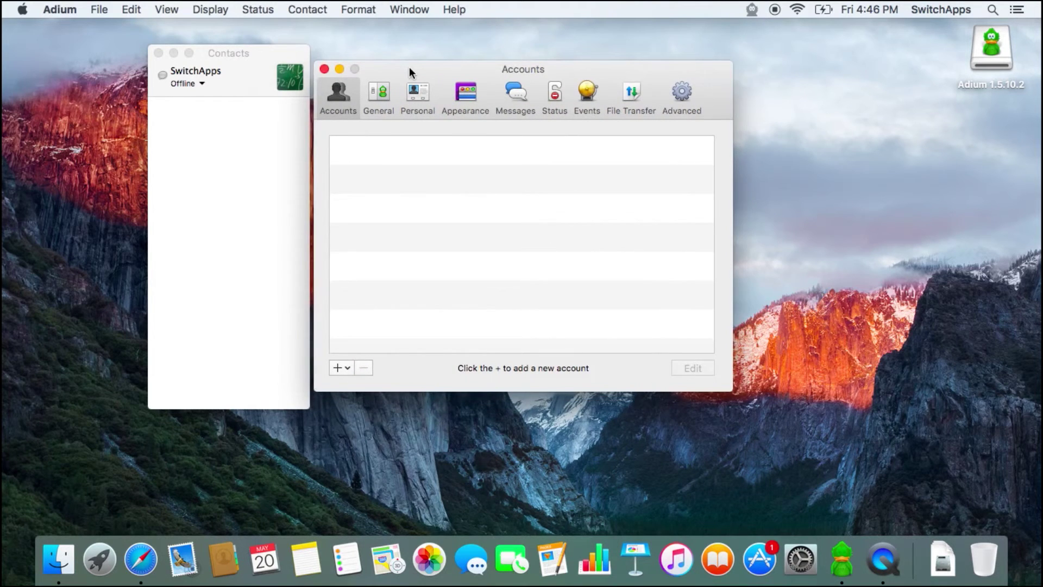
drag(409, 67, 384, 68)
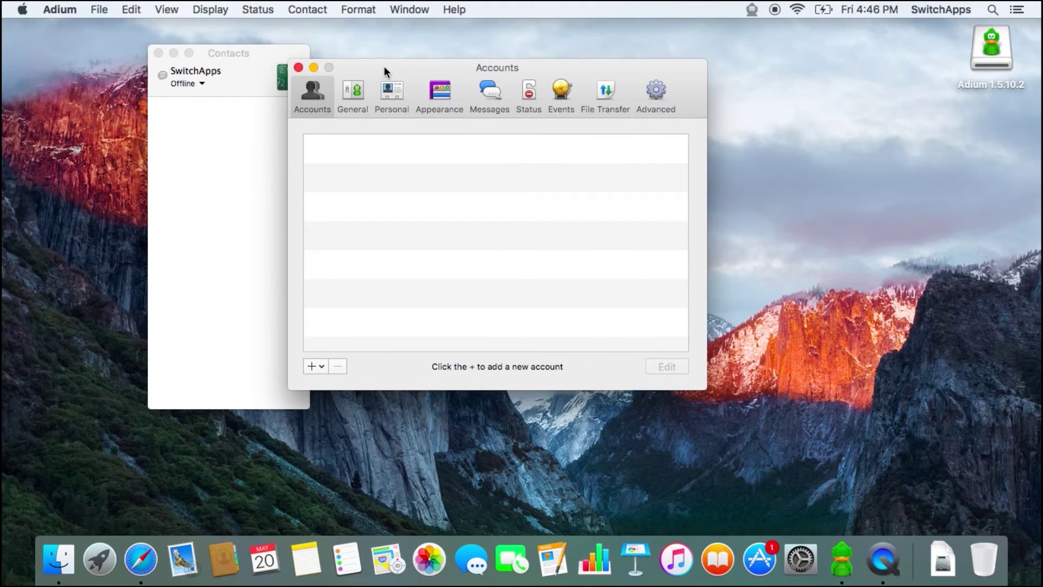
click(243, 50)
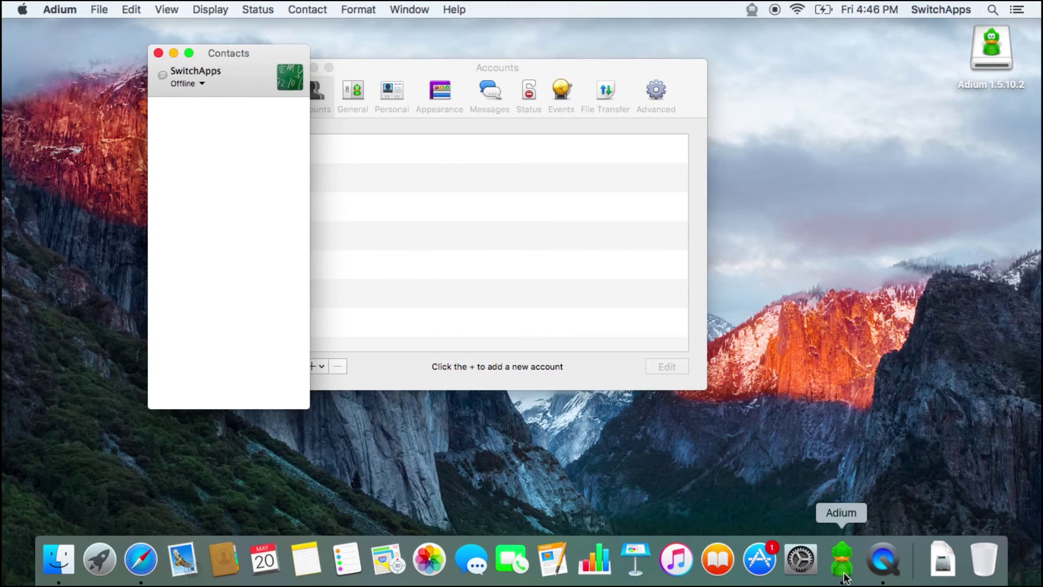
drag(223, 56, 165, 60)
drag(376, 70, 322, 64)
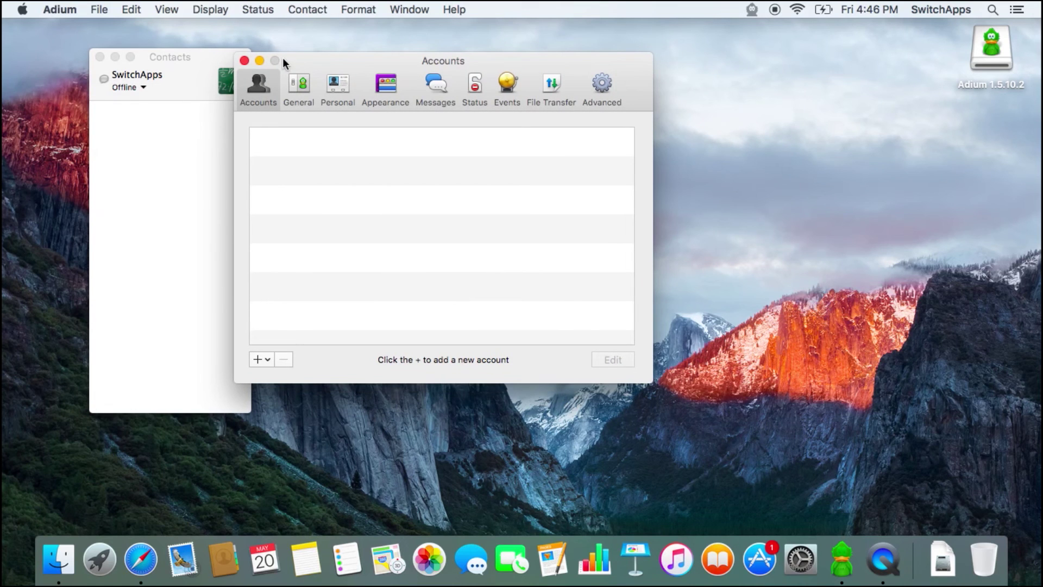